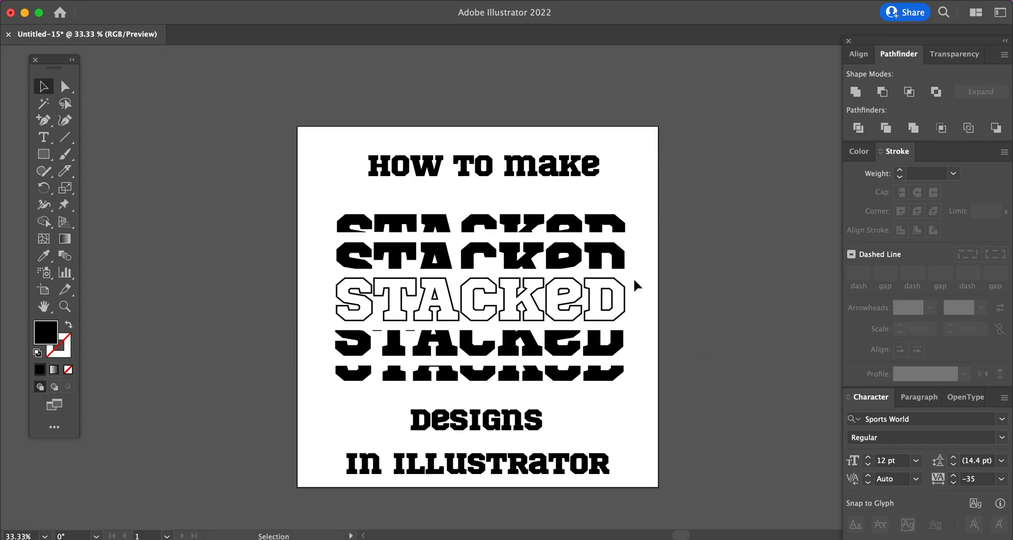
- Marquee-select all of the existing stacked title artwork
{"action": "left_click_drag", "start_coordinate": [281, 128], "coordinate": [685, 499]}
- Delete the old artwork and type STACKED as a new text object on the artboard
{"action": "key", "text": "Delete"}
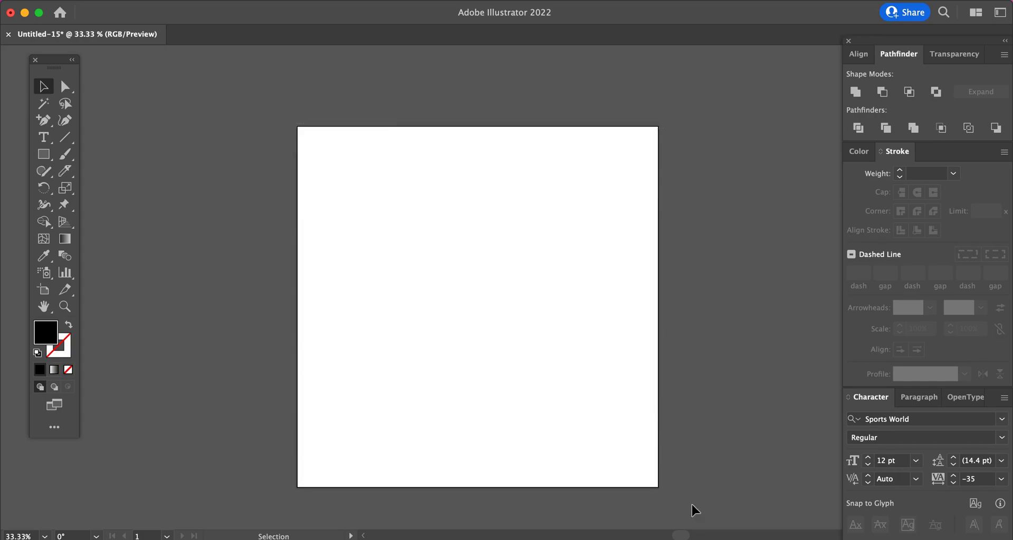
{"action": "left_click", "coordinate": [41, 138]}
{"action": "left_click", "coordinate": [390, 248]}
{"action": "key", "text": "BackSpace"}
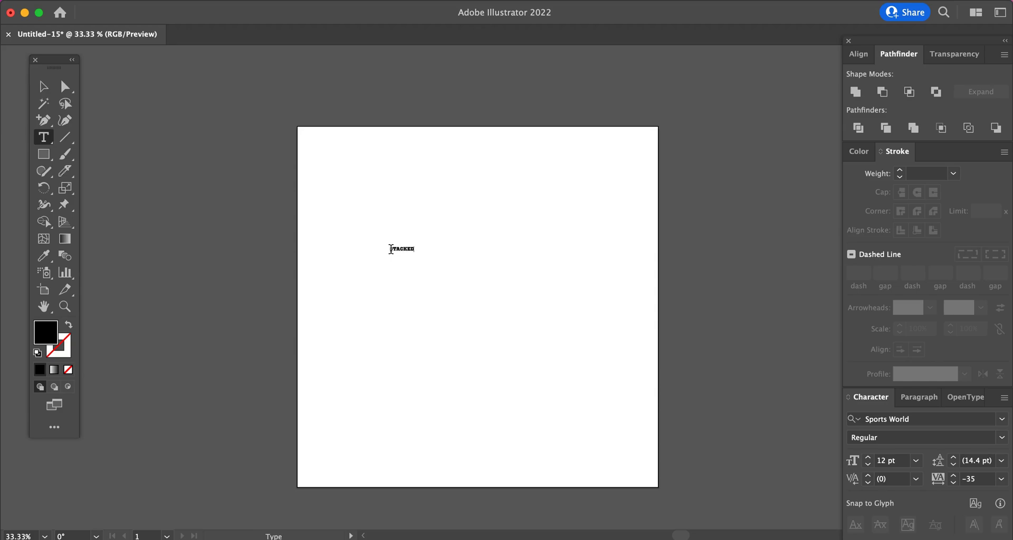
{"action": "key", "text": "Escape"}
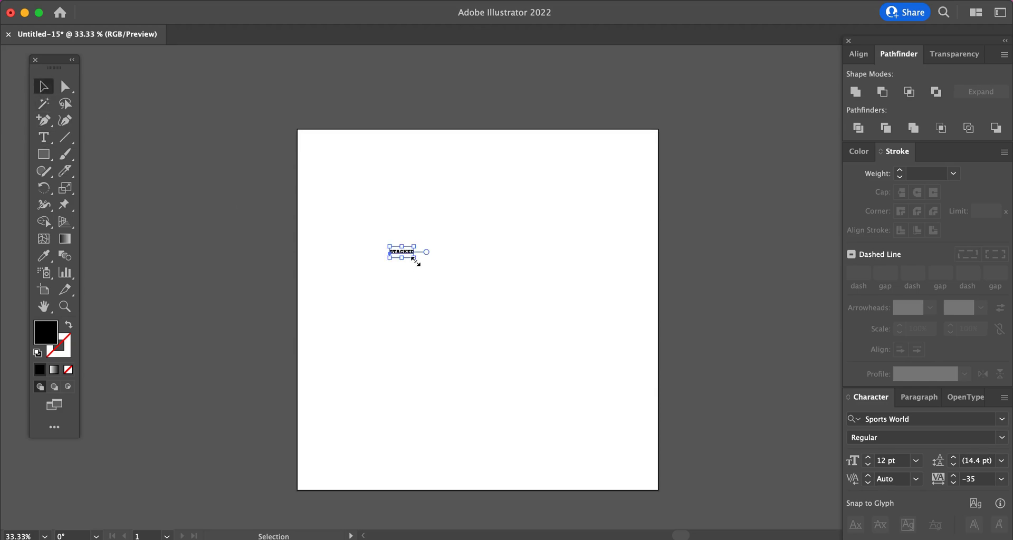
- Scale STACKED up to span the artboard width and move it to the middle
{"action": "left_click_drag", "start_coordinate": [414, 258], "coordinate": [669, 405]}
{"action": "left_click_drag", "start_coordinate": [601, 287], "coordinate": [543, 310]}
{"action": "left_click_drag", "start_coordinate": [617, 334], "coordinate": [654, 367]}
- Set the text's font to Sports World and reselect the STACKED line
{"action": "left_click", "coordinate": [1003, 420]}
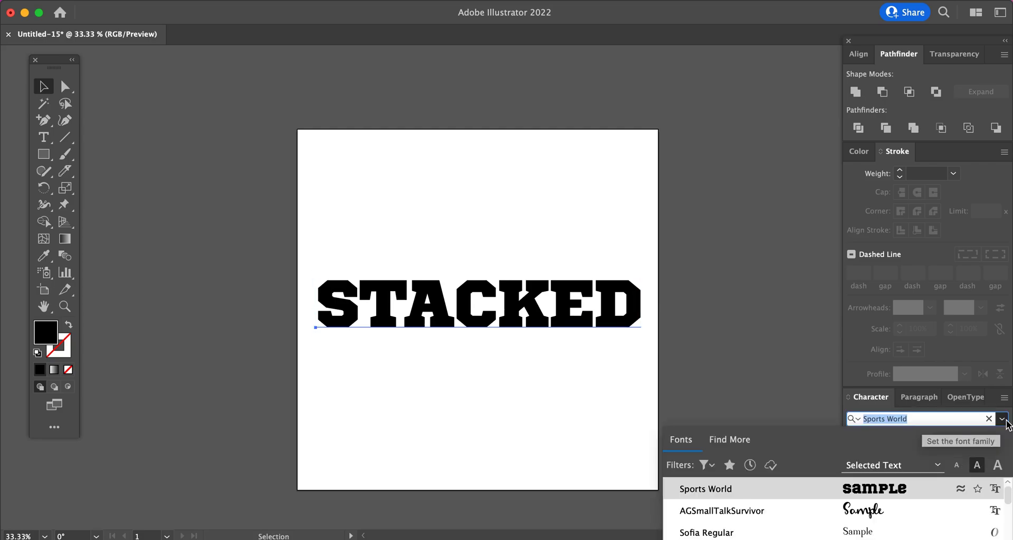
{"action": "left_click", "coordinate": [785, 369]}
{"action": "left_click", "coordinate": [1003, 419]}
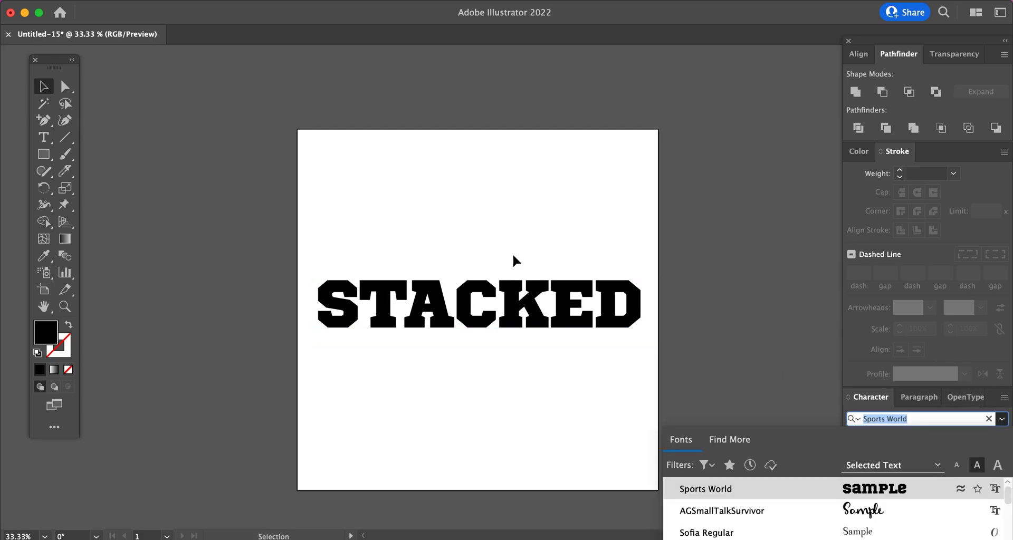
{"action": "left_click", "coordinate": [665, 222]}
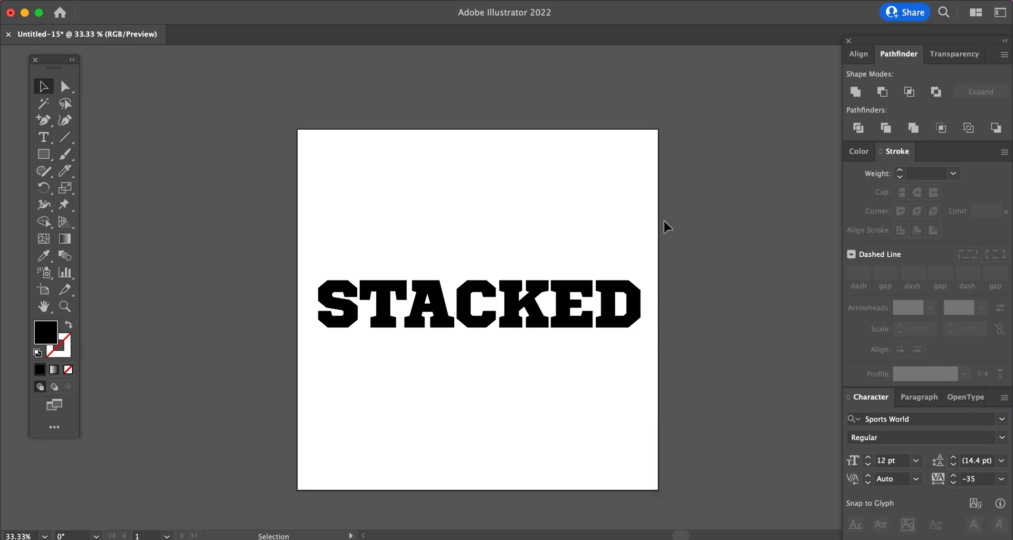
{"action": "left_click", "coordinate": [530, 324]}
{"action": "left_click", "coordinate": [526, 357]}
{"action": "left_click", "coordinate": [531, 316]}
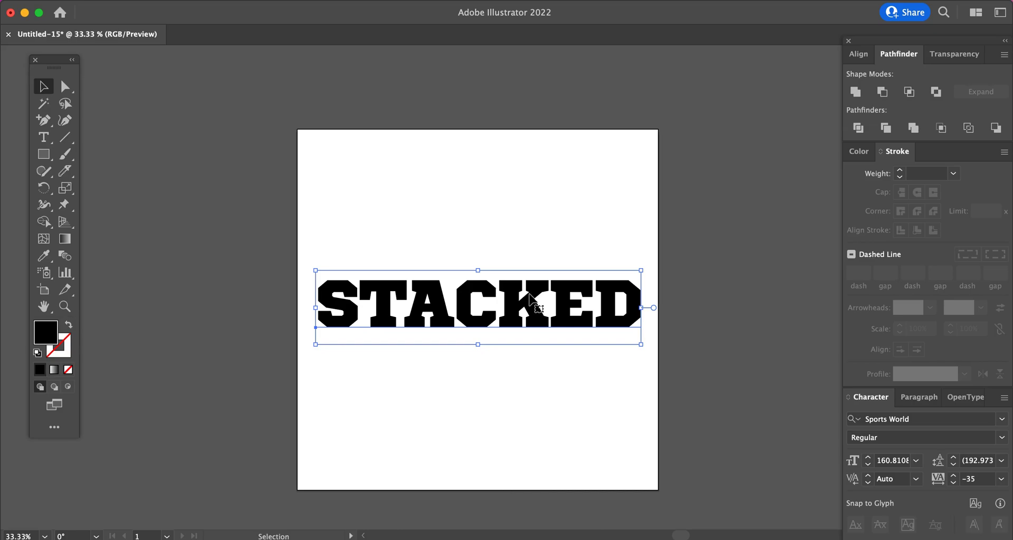
- Alt-drag a STACKED copy above the original, then repeat copies below to make five rows
{"action": "right_click", "coordinate": [531, 295]}
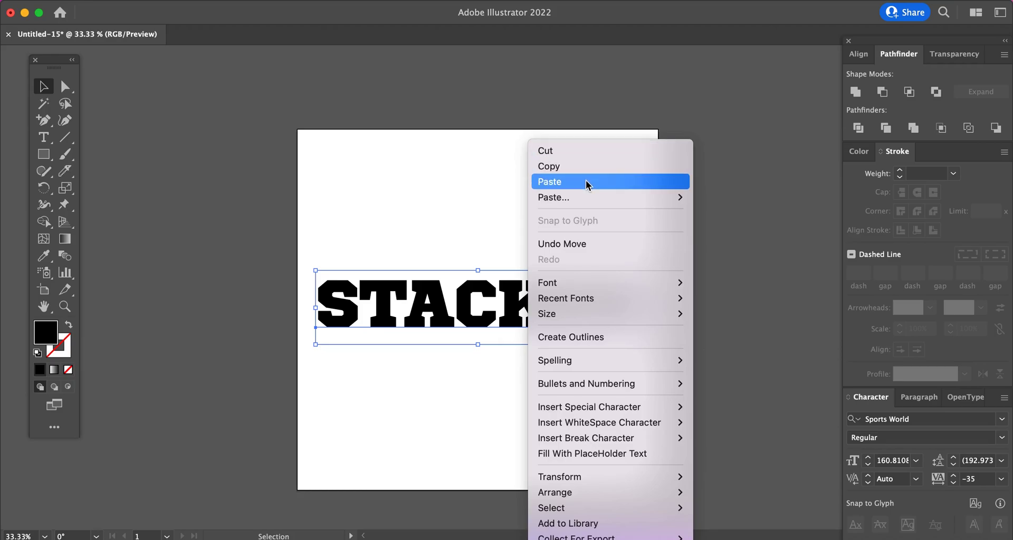
{"action": "left_click", "coordinate": [442, 310]}
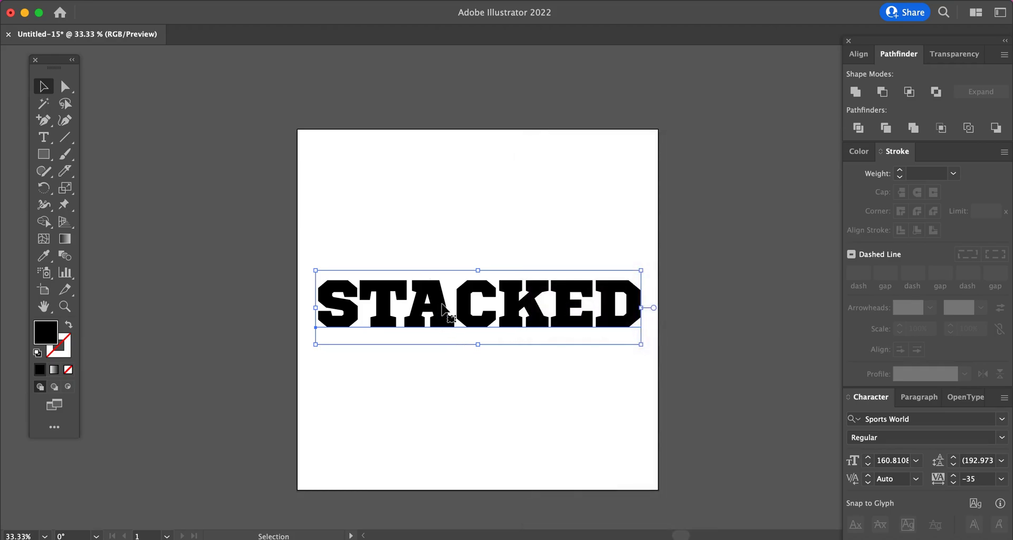
{"action": "left_click_drag", "start_coordinate": [435, 315], "coordinate": [438, 195]}
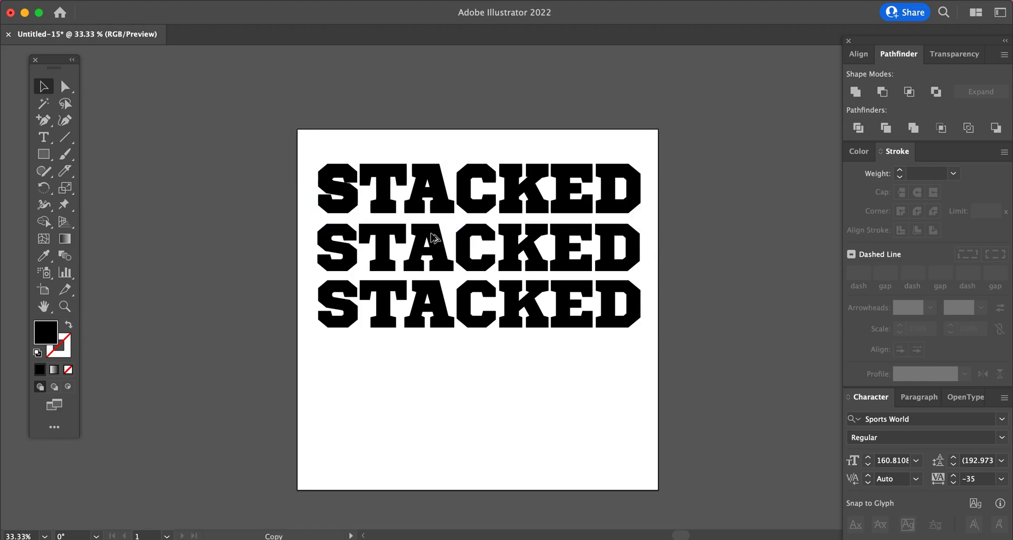
{"action": "left_click_drag", "start_coordinate": [448, 303], "coordinate": [531, 364]}
{"action": "key", "text": "ctrl+d"}
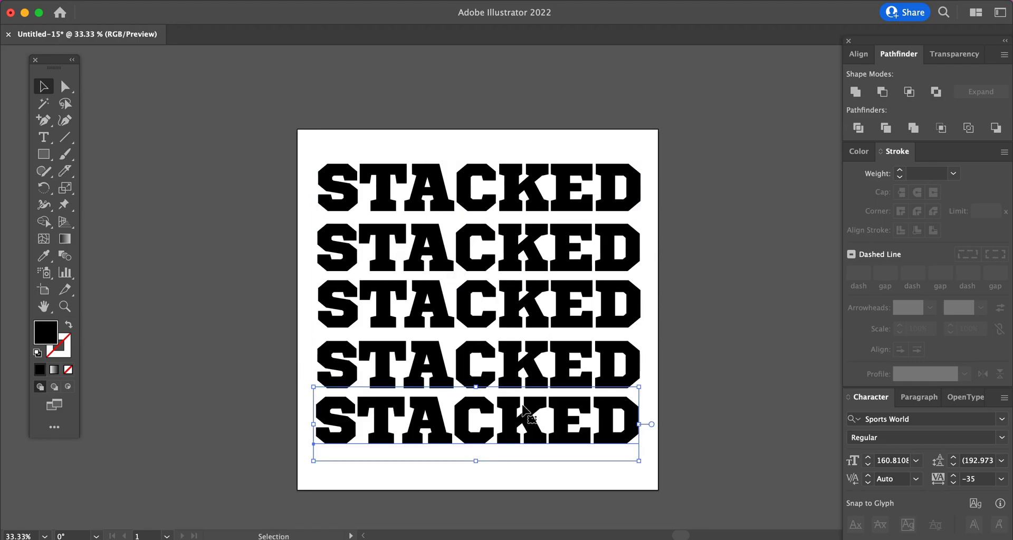
{"action": "left_click", "coordinate": [715, 377]}
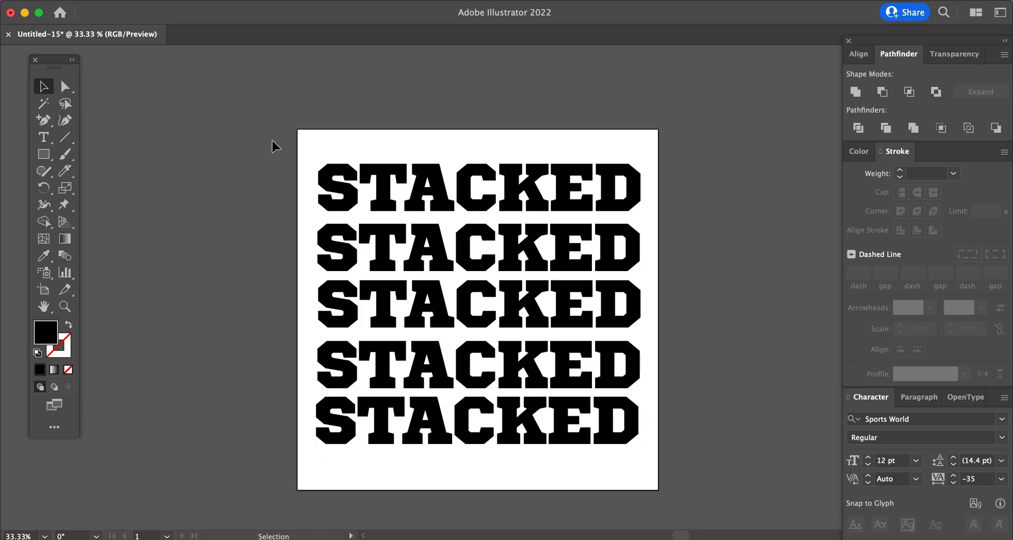
- Convert all five STACKED lines to outlines and lower the bottom line slightly
{"action": "left_click_drag", "start_coordinate": [272, 140], "coordinate": [666, 470]}
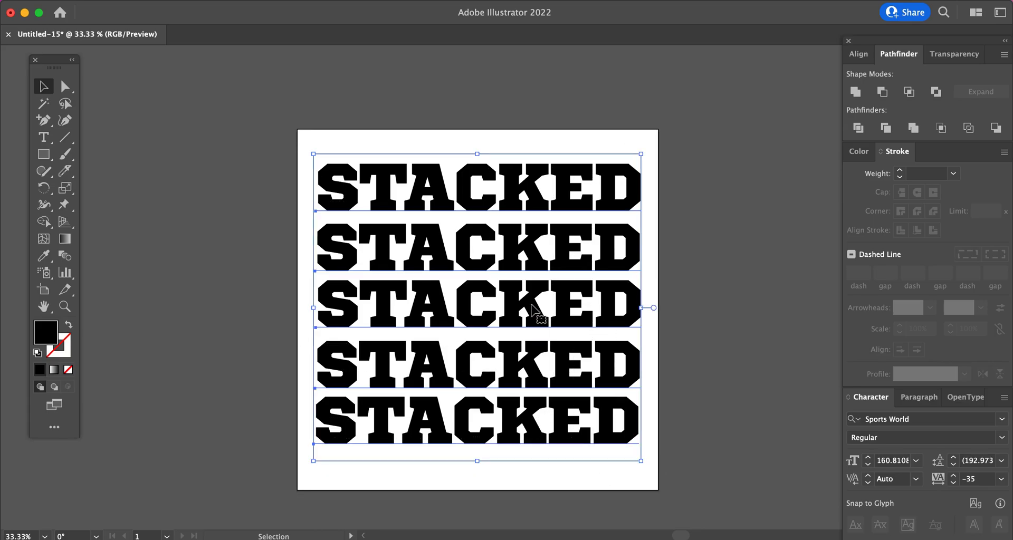
{"action": "right_click", "coordinate": [532, 305]}
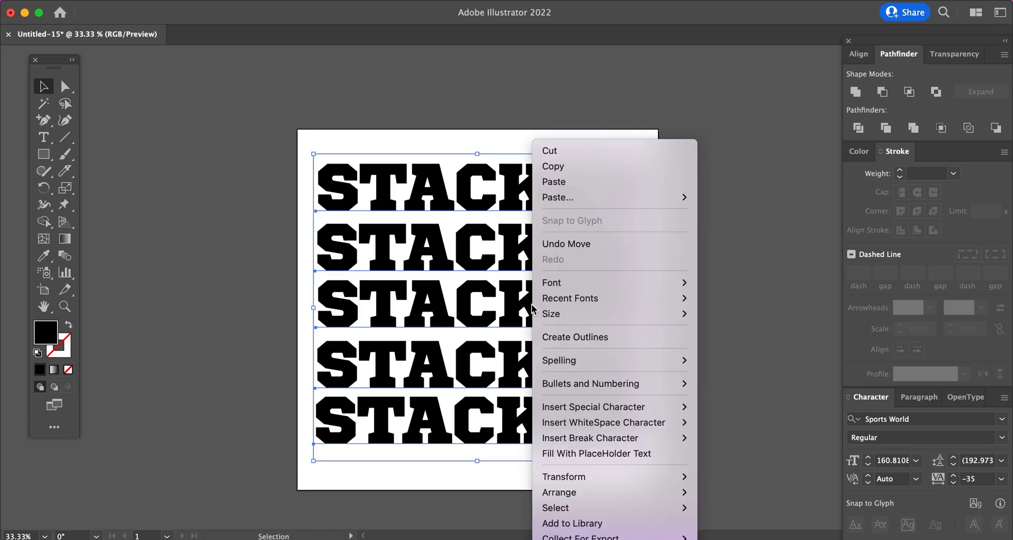
{"action": "left_click", "coordinate": [572, 341]}
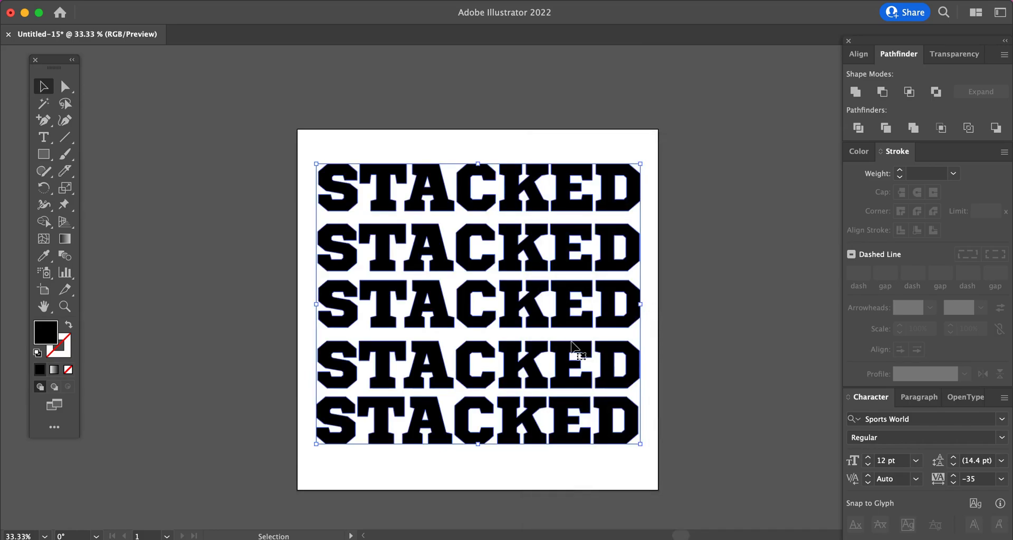
{"action": "left_click", "coordinate": [694, 376]}
{"action": "left_click", "coordinate": [351, 432]}
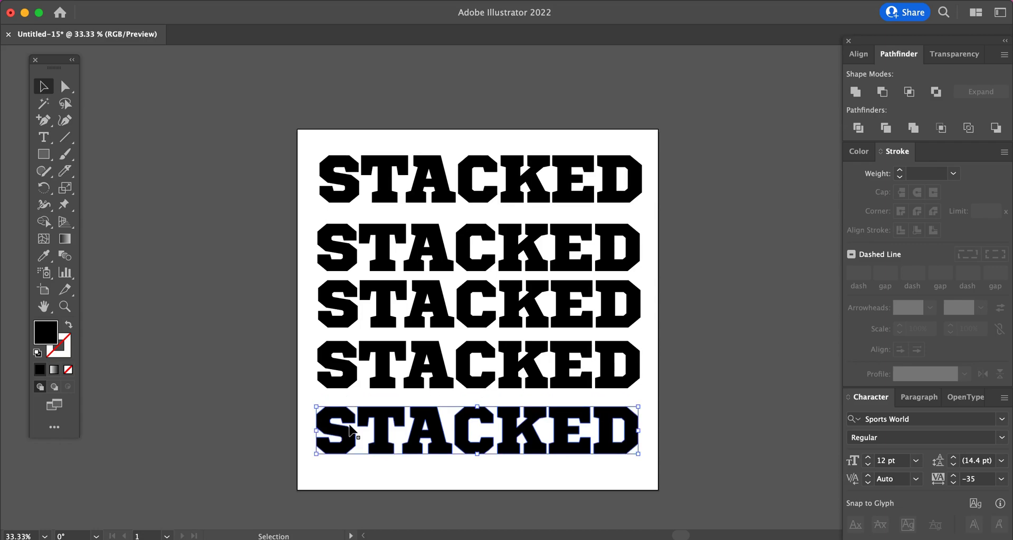
- Make each of the five outlined STACKED lines its own compound path (Cmd+8)
{"action": "left_click", "coordinate": [442, 196]}
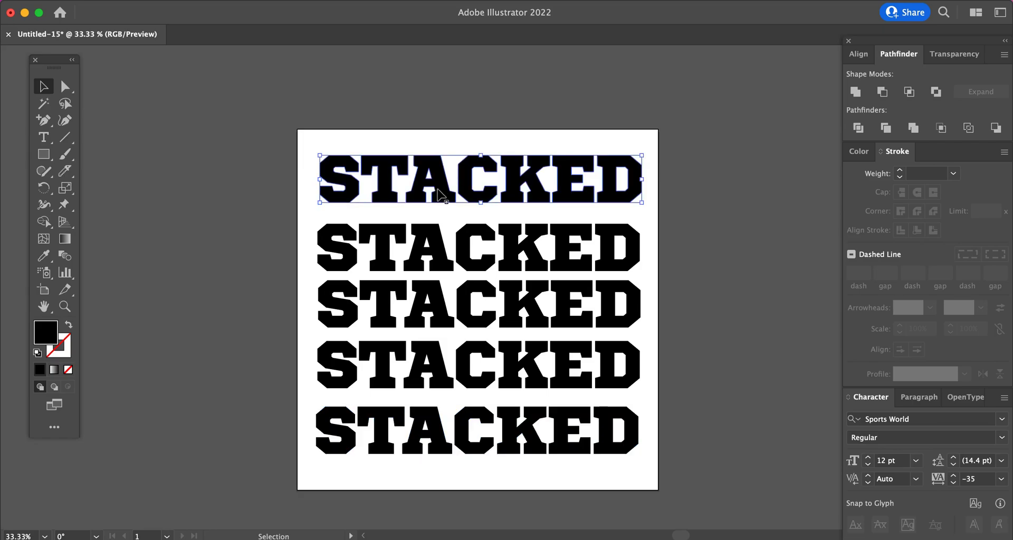
{"action": "left_click", "coordinate": [157, 5]}
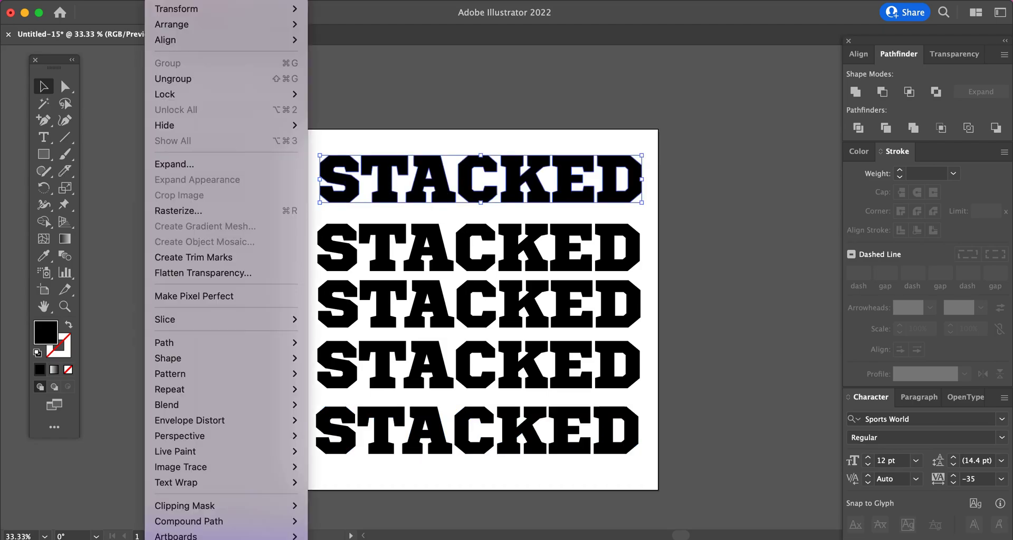
{"action": "mouse_move", "coordinate": [293, 522]}
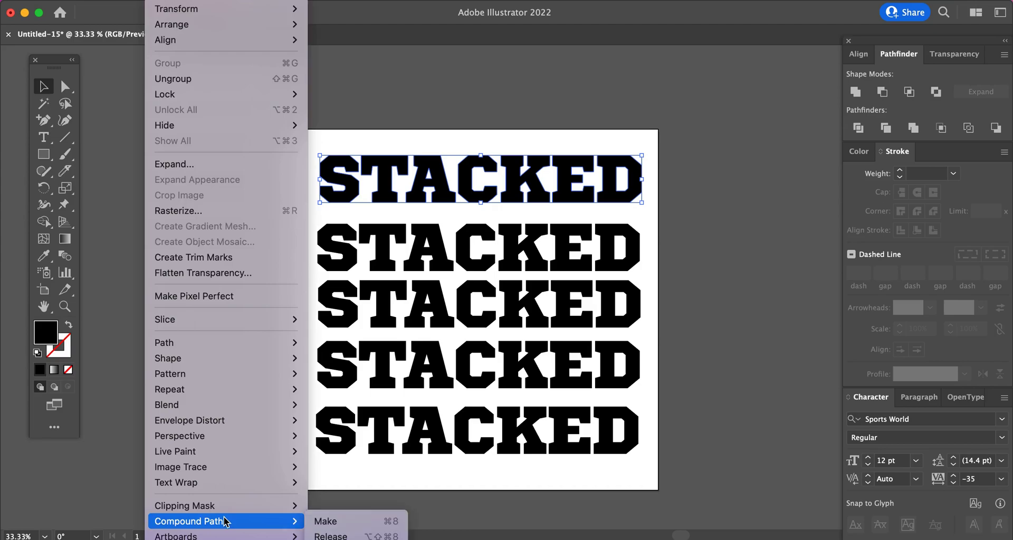
{"action": "left_click", "coordinate": [336, 522]}
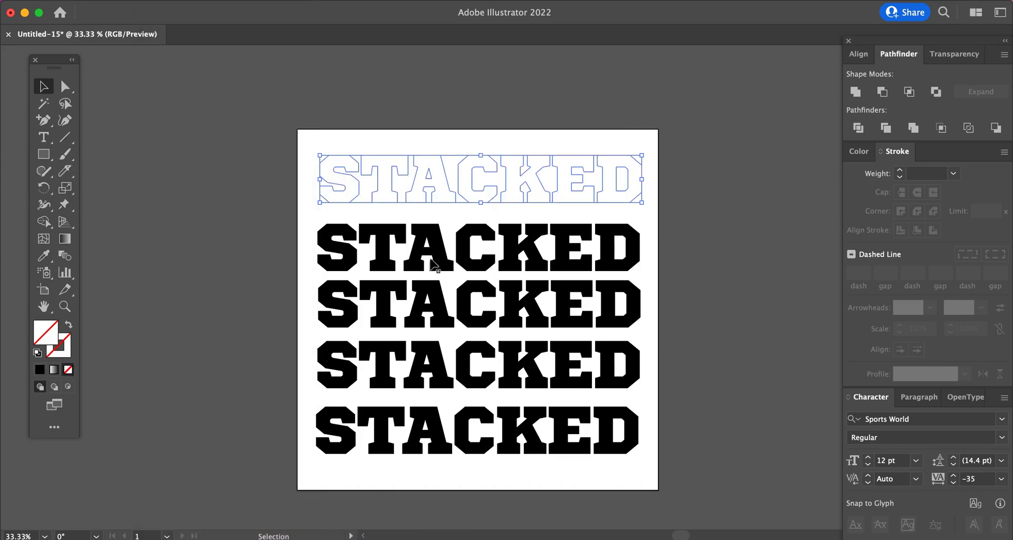
{"action": "left_click", "coordinate": [384, 253]}
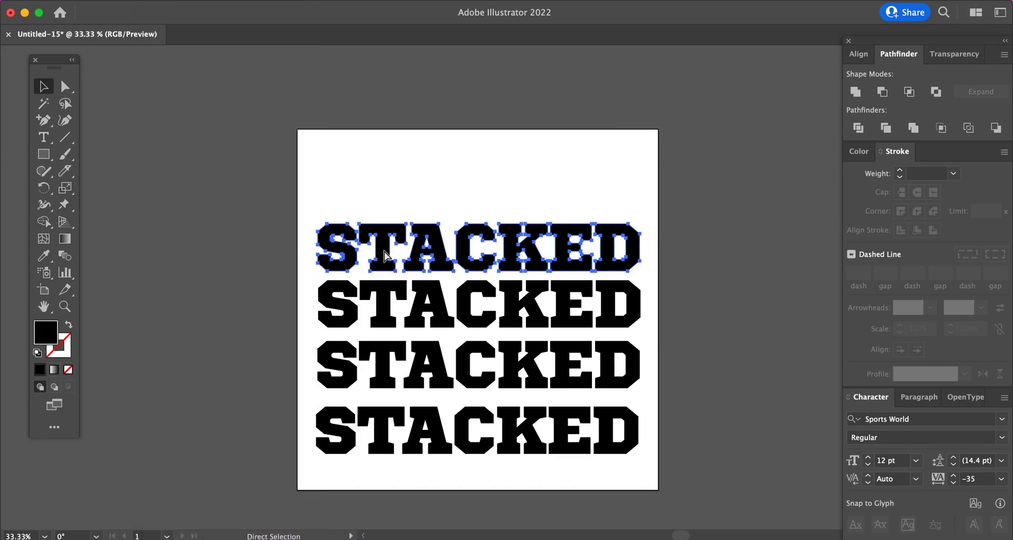
{"action": "key", "text": "super+8"}
{"action": "key", "text": "super+shift+a"}
{"action": "left_click", "coordinate": [394, 318]}
{"action": "key", "text": "super+8"}
{"action": "left_click", "coordinate": [390, 367]}
{"action": "key", "text": "super+8"}
{"action": "left_click", "coordinate": [381, 427]}
{"action": "key", "text": "super+8"}
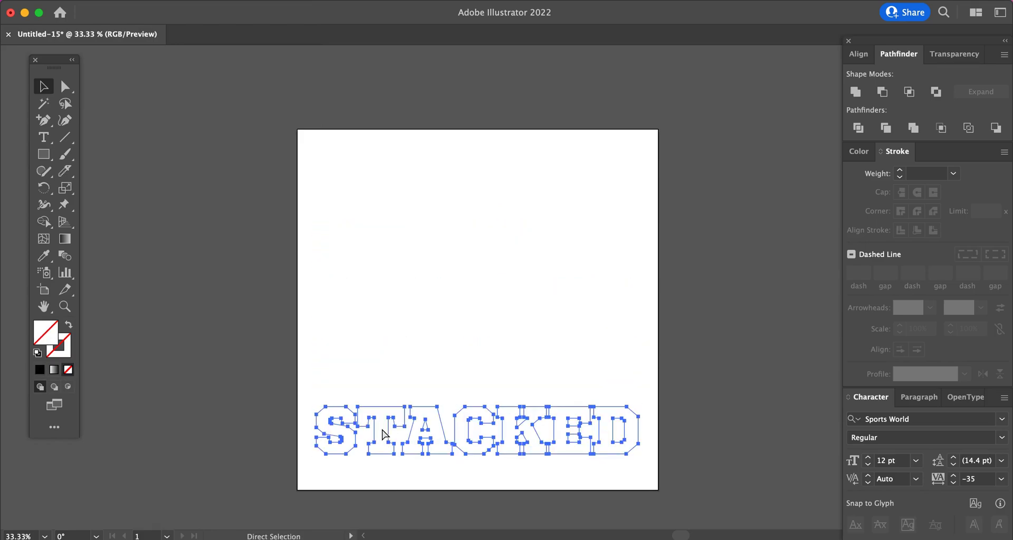
{"action": "left_click", "coordinate": [407, 352]}
- Fill all five lines black (#000000) and nudge the top line upward
{"action": "left_click_drag", "start_coordinate": [209, 83], "coordinate": [682, 489]}
{"action": "left_click", "coordinate": [40, 370]}
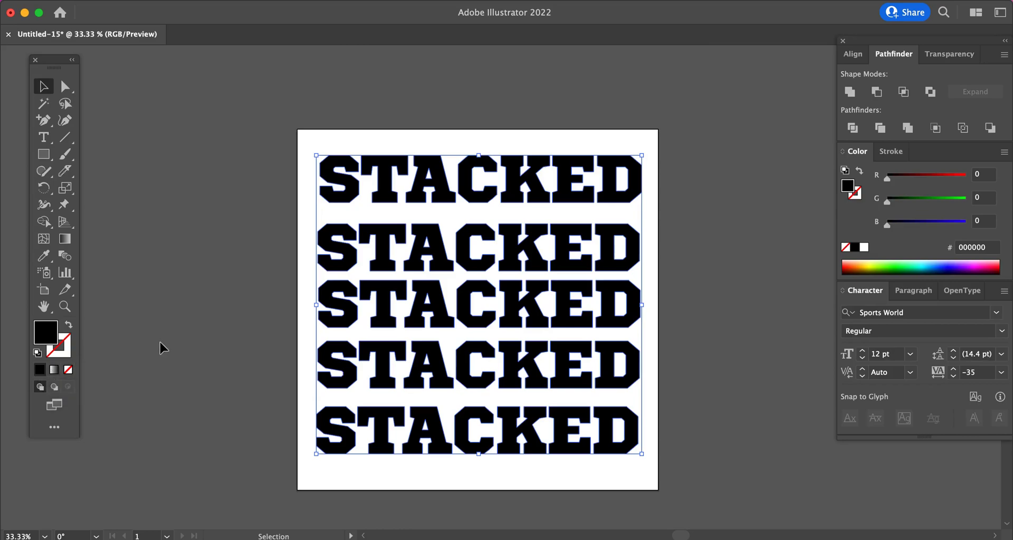
{"action": "left_click", "coordinate": [160, 340]}
{"action": "left_click_drag", "start_coordinate": [493, 199], "coordinate": [491, 181]}
{"action": "left_click", "coordinate": [334, 344]}
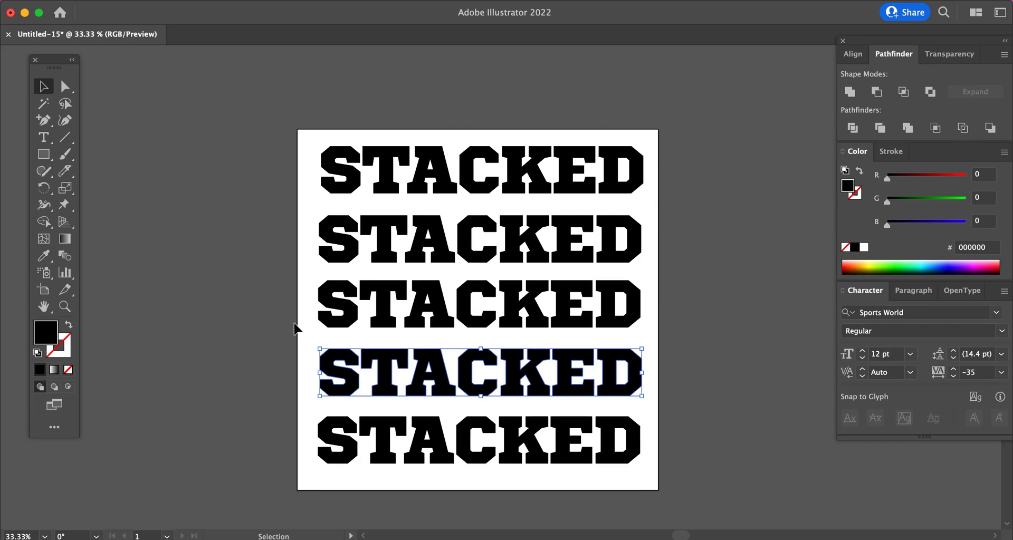
{"action": "left_click", "coordinate": [690, 403]}
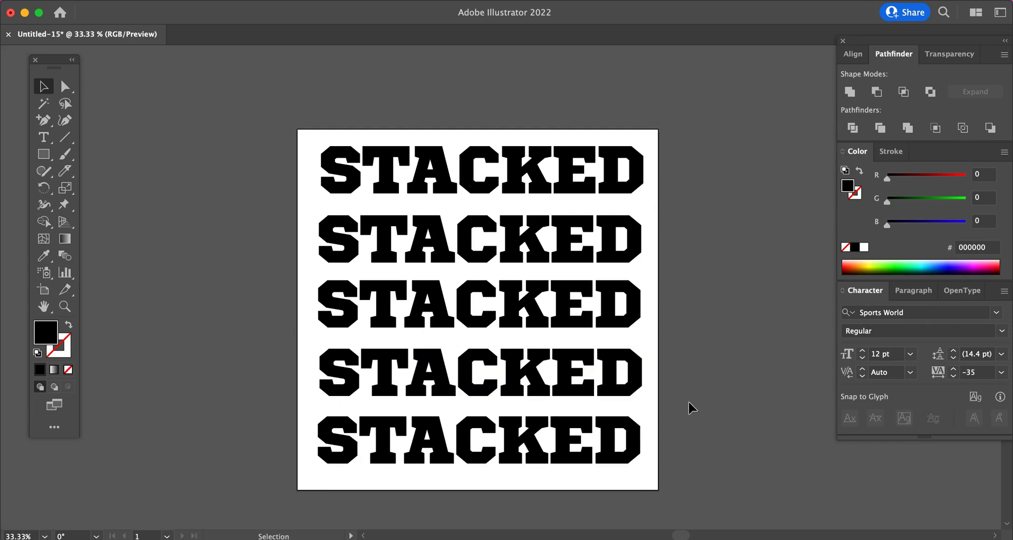
- Draw a black rectangle bar across the lower half of the second STACKED line
{"action": "left_click", "coordinate": [44, 154]}
{"action": "left_click_drag", "start_coordinate": [305, 248], "coordinate": [649, 278]}
{"action": "left_click", "coordinate": [44, 86]}
{"action": "left_click", "coordinate": [235, 372]}
{"action": "mouse_move", "coordinate": [477, 272]}
{"action": "left_mouse_down"}
{"action": "mouse_move", "coordinate": [420, 277]}
{"action": "mouse_move", "coordinate": [481, 269]}
{"action": "left_mouse_up"}
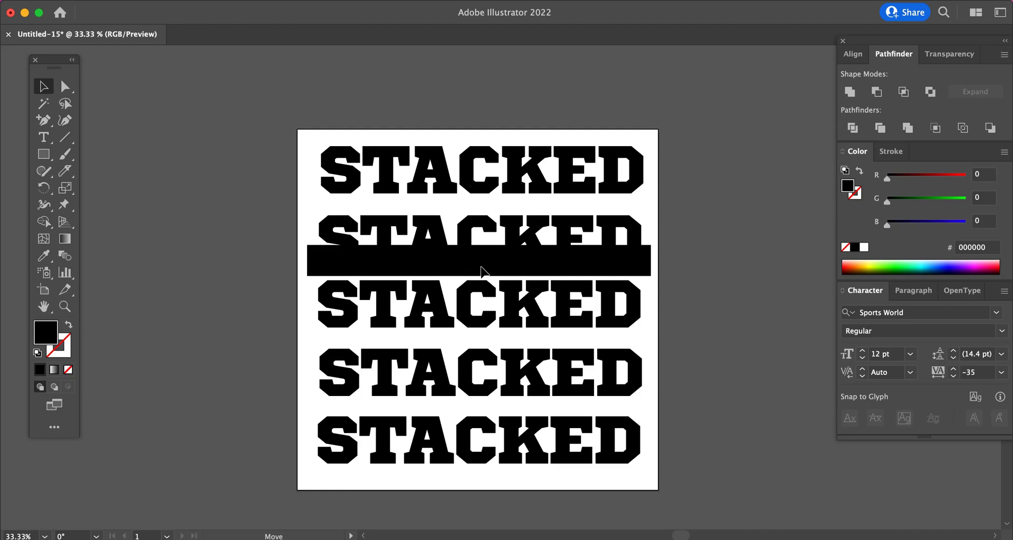
{"action": "left_click_drag", "start_coordinate": [481, 270], "coordinate": [483, 267]}
{"action": "left_click_drag", "start_coordinate": [482, 272], "coordinate": [483, 272]}
- Alt-drag copies of the black bar over the fourth line and another STACKED line
{"action": "left_click_drag", "start_coordinate": [306, 312], "coordinate": [694, 311]}
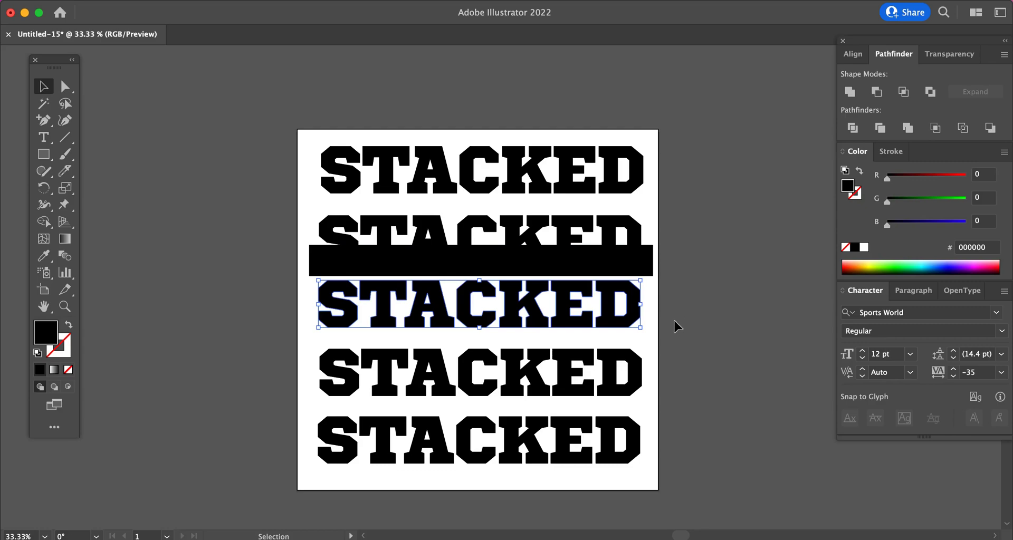
{"action": "left_click", "coordinate": [677, 326]}
{"action": "left_click", "coordinate": [620, 271]}
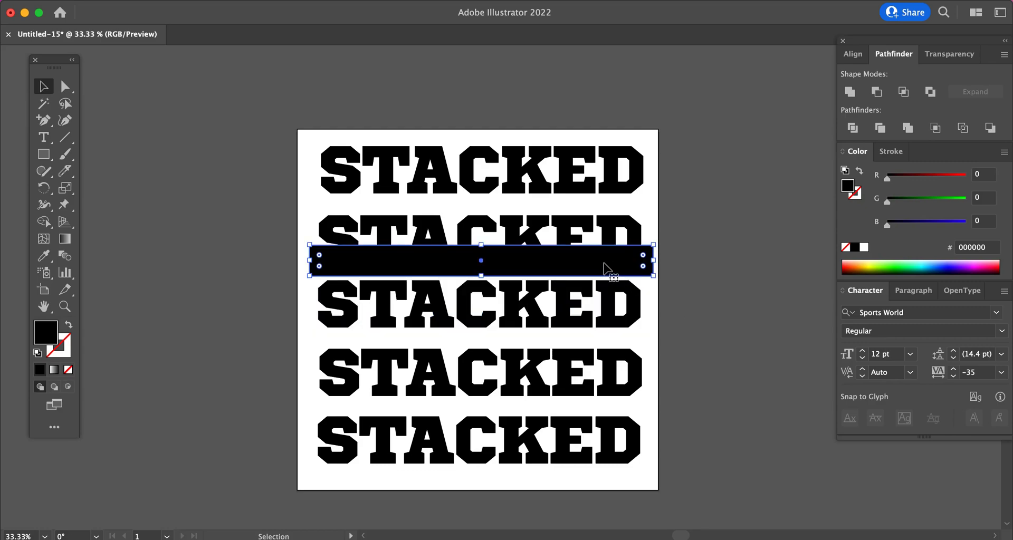
{"action": "left_click_drag", "start_coordinate": [603, 269], "coordinate": [603, 358]}
{"action": "left_click", "coordinate": [595, 262]}
{"action": "left_click_drag", "start_coordinate": [572, 264], "coordinate": [551, 431]}
- Apply Minus Front to cut each bar from the top, second, fourth and bottom rows
{"action": "left_click", "coordinate": [727, 339]}
{"action": "left_click_drag", "start_coordinate": [265, 95], "coordinate": [676, 206]}
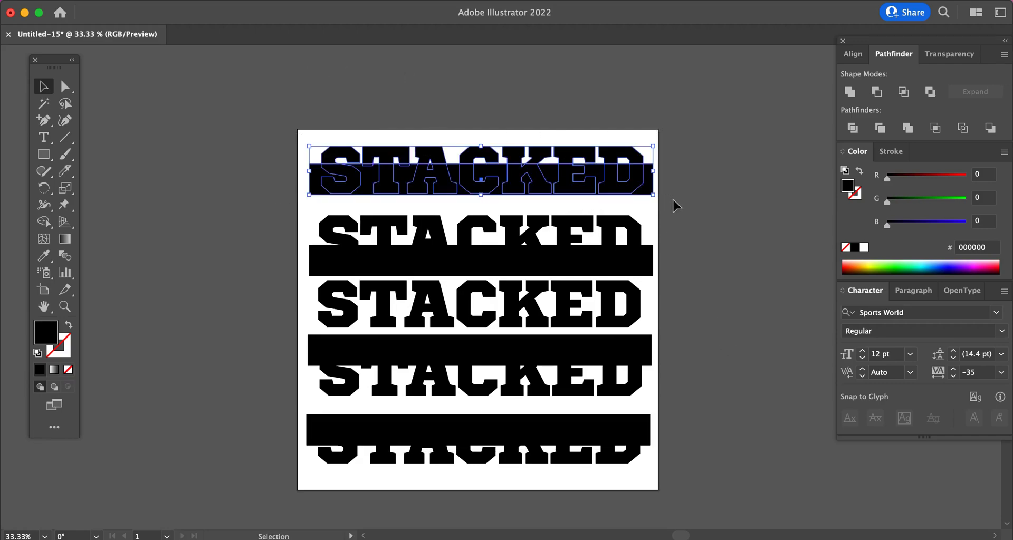
{"action": "left_click", "coordinate": [877, 93]}
{"action": "left_click_drag", "start_coordinate": [275, 201], "coordinate": [649, 253]}
{"action": "left_click", "coordinate": [876, 92]}
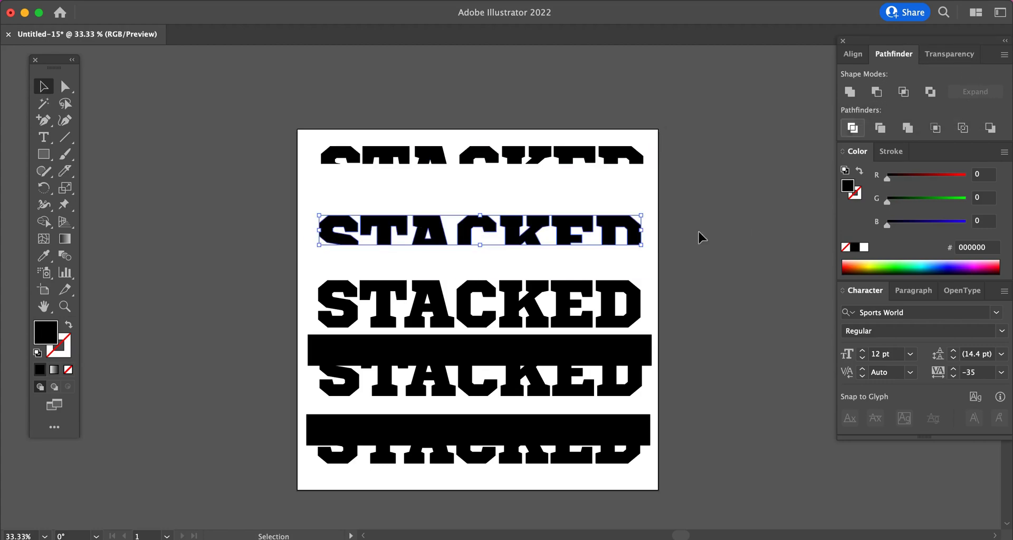
{"action": "left_click_drag", "start_coordinate": [291, 345], "coordinate": [650, 405]}
{"action": "left_click", "coordinate": [876, 93]}
{"action": "left_click_drag", "start_coordinate": [264, 433], "coordinate": [686, 446]}
{"action": "left_click", "coordinate": [874, 98]}
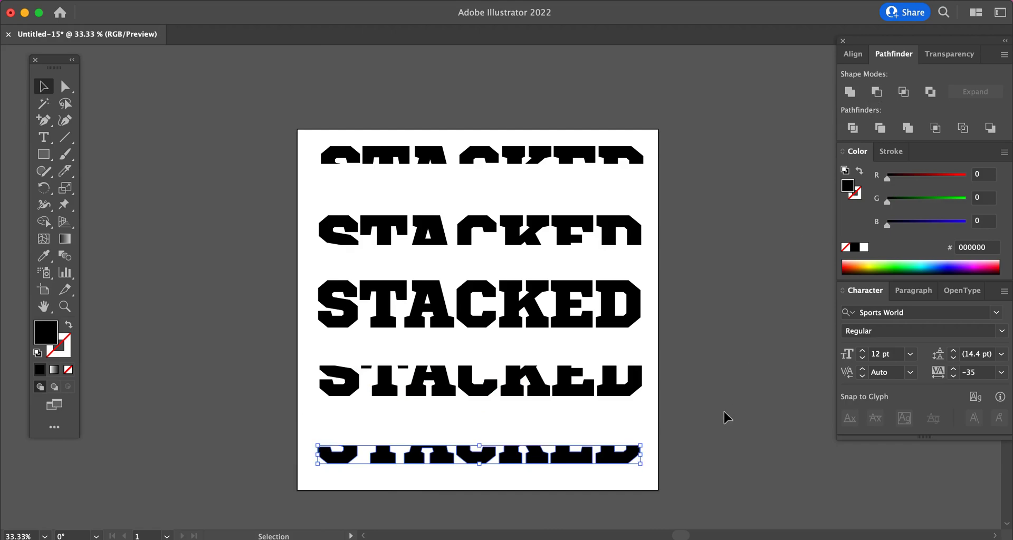
- Drag the second, top, fourth and bottom rows in tight against the middle row
{"action": "left_click_drag", "start_coordinate": [463, 222], "coordinate": [462, 255]}
{"action": "left_click_drag", "start_coordinate": [474, 163], "coordinate": [467, 230]}
{"action": "left_click_drag", "start_coordinate": [477, 396], "coordinate": [478, 367]}
{"action": "left_click_drag", "start_coordinate": [477, 462], "coordinate": [480, 393]}
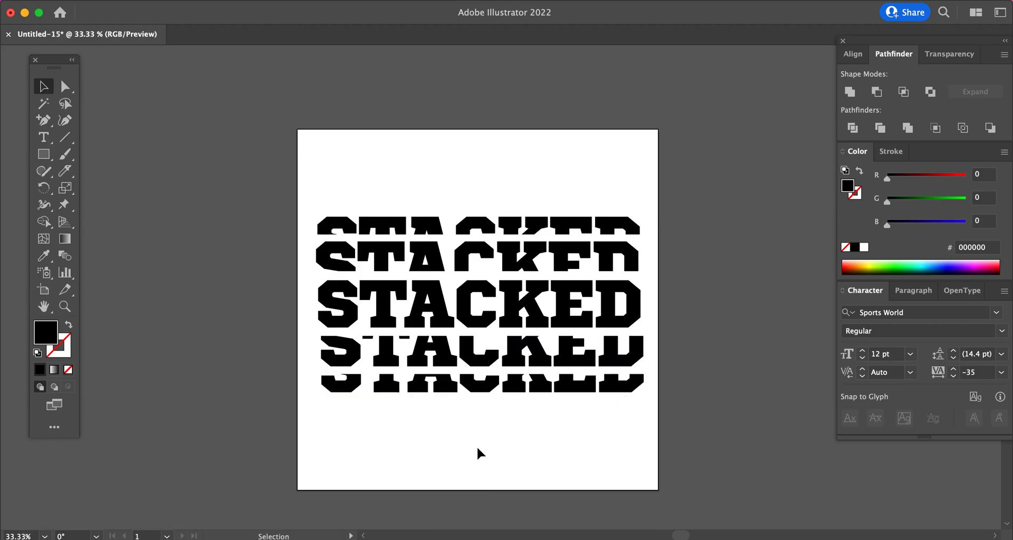
- Select all five rows and apply Horizontal Align Center
{"action": "left_click_drag", "start_coordinate": [468, 161], "coordinate": [521, 437]}
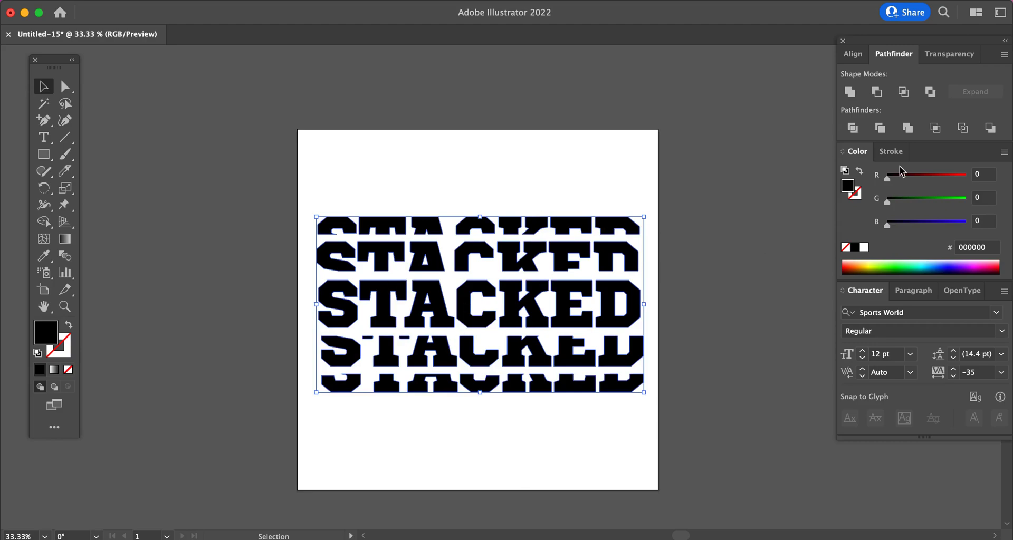
{"action": "left_click", "coordinate": [854, 55]}
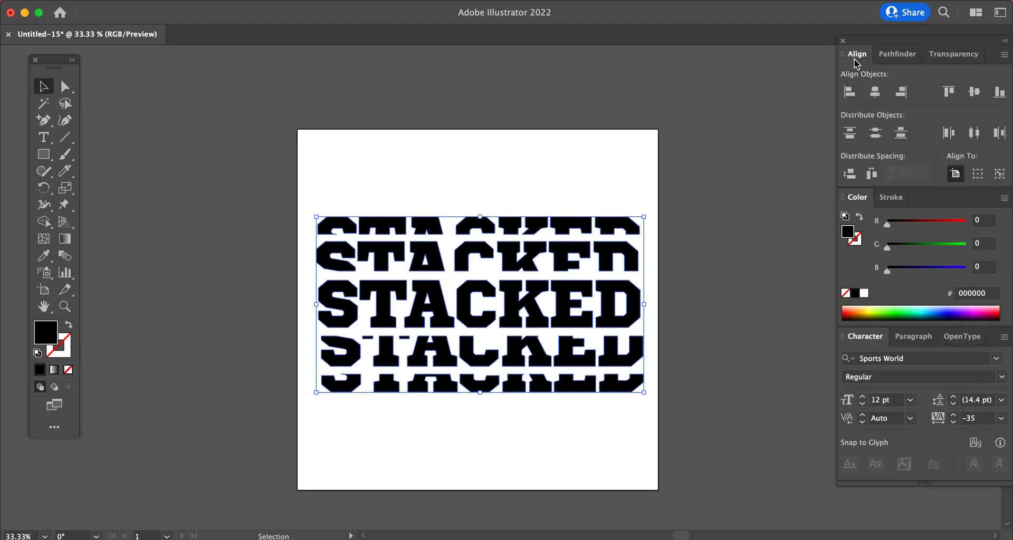
{"action": "left_click", "coordinate": [875, 93]}
{"action": "left_click", "coordinate": [458, 462]}
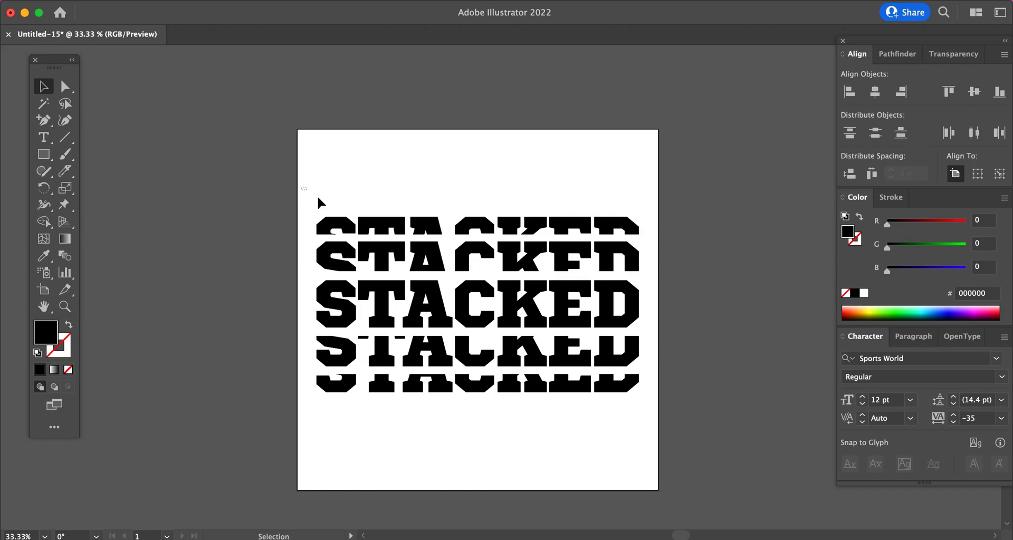
- Alt-drag a copy of the whole stacked block below the original
{"action": "left_click_drag", "start_coordinate": [302, 187], "coordinate": [594, 367]}
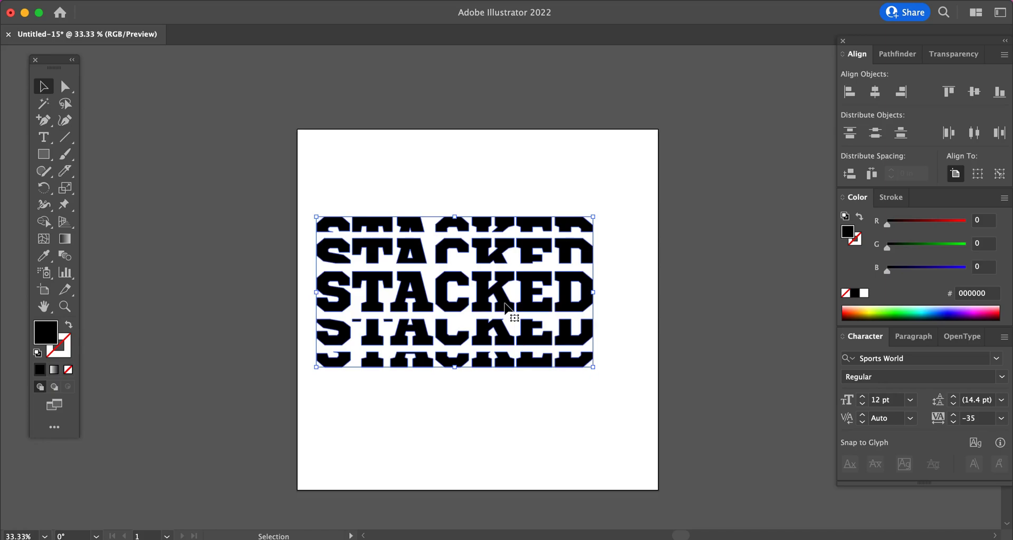
{"action": "left_click_drag", "start_coordinate": [510, 315], "coordinate": [530, 417]}
{"action": "left_click", "coordinate": [304, 433]}
- Give the copy's middle STACKED row no fill and a 4 pt black stroke
{"action": "left_click", "coordinate": [357, 404]}
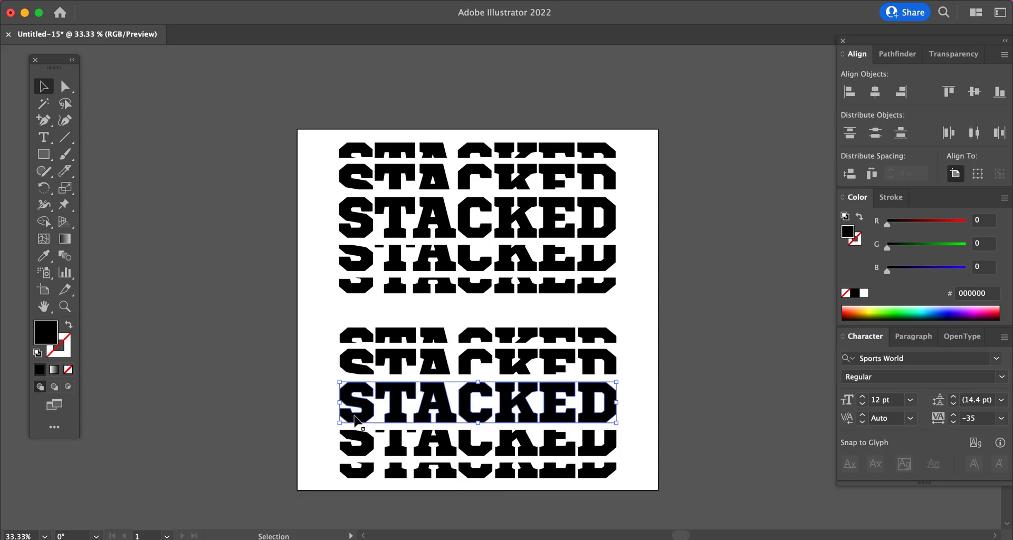
{"action": "left_click", "coordinate": [69, 370]}
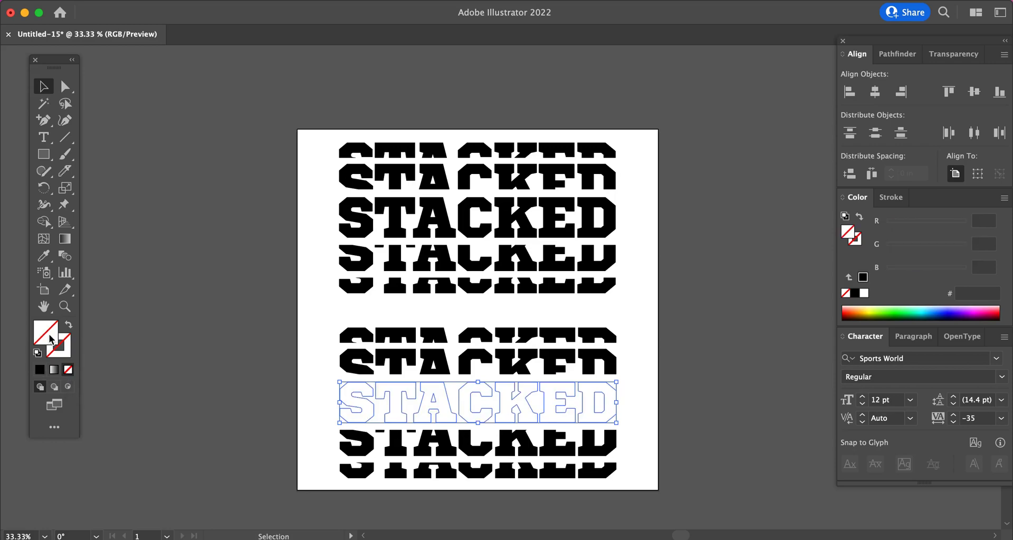
{"action": "left_click", "coordinate": [54, 354]}
{"action": "left_click", "coordinate": [40, 371]}
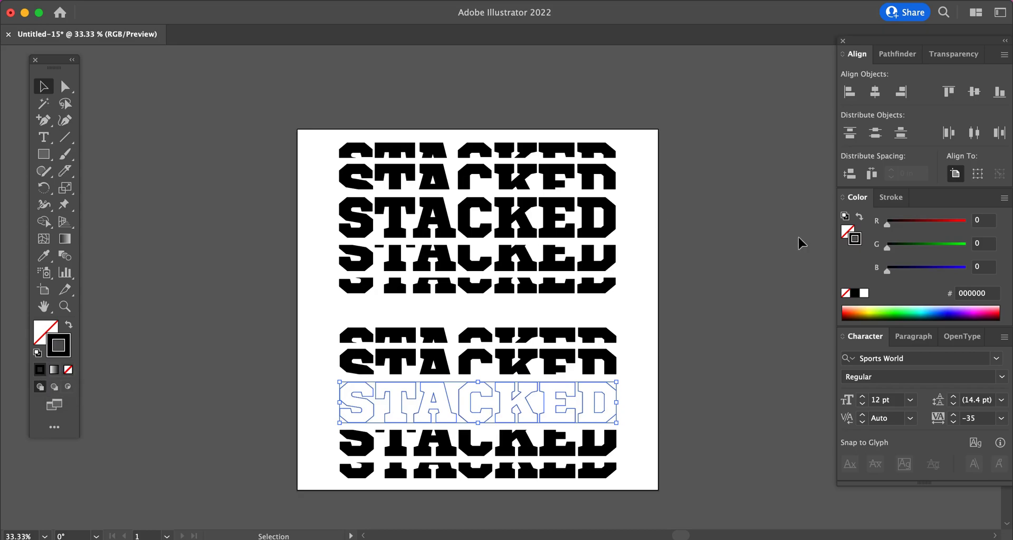
{"action": "left_click", "coordinate": [892, 198]}
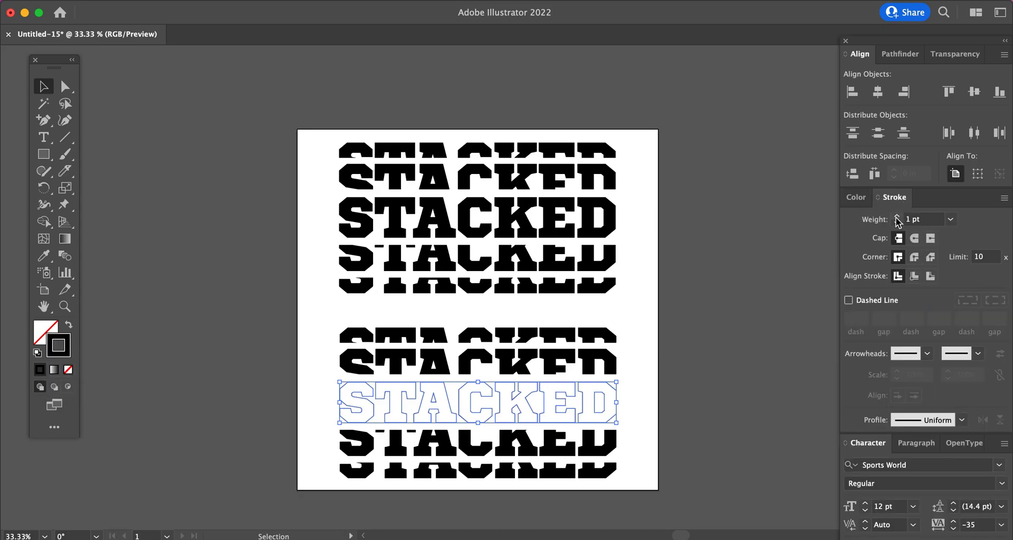
{"action": "left_click", "coordinate": [897, 216]}
{"action": "left_click", "coordinate": [898, 216]}
{"action": "left_click", "coordinate": [898, 216]}
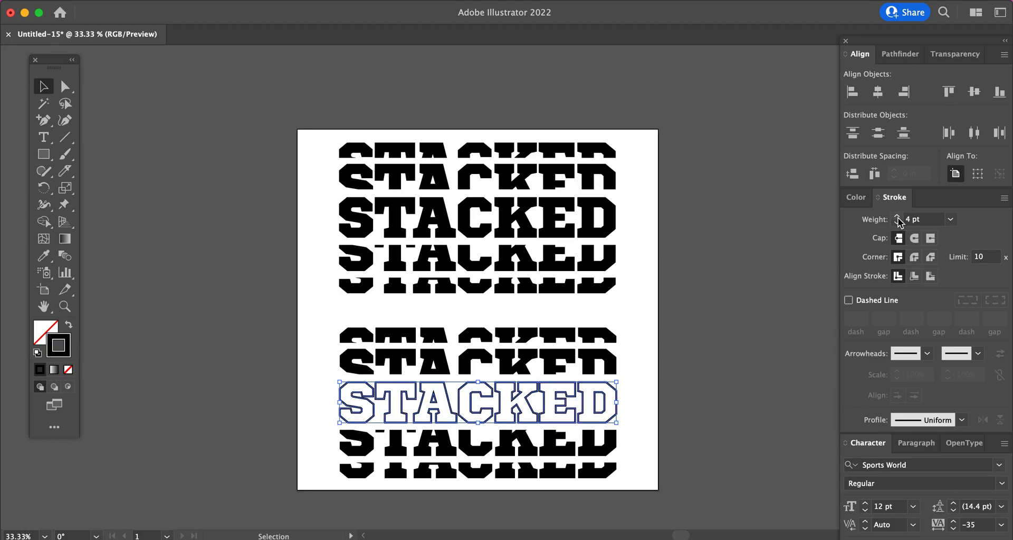
{"action": "left_click", "coordinate": [414, 484]}
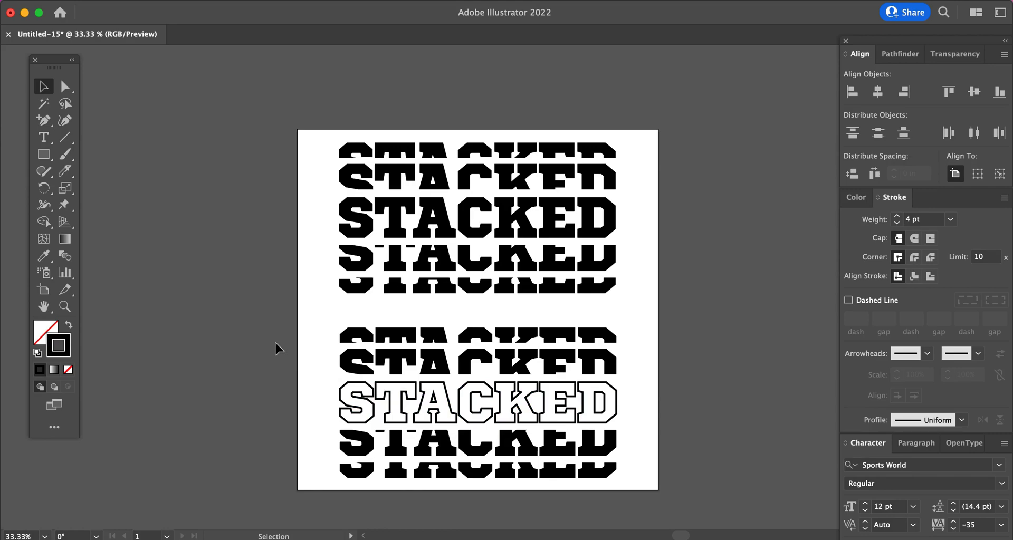
- Zoom in closely on the lower stack's outlined middle STACKED row
{"action": "scroll", "coordinate": [677, 439], "scroll_direction": "down", "scroll_amount": 2}
{"action": "scroll", "coordinate": [677, 439], "scroll_direction": "left", "scroll_amount": 2}
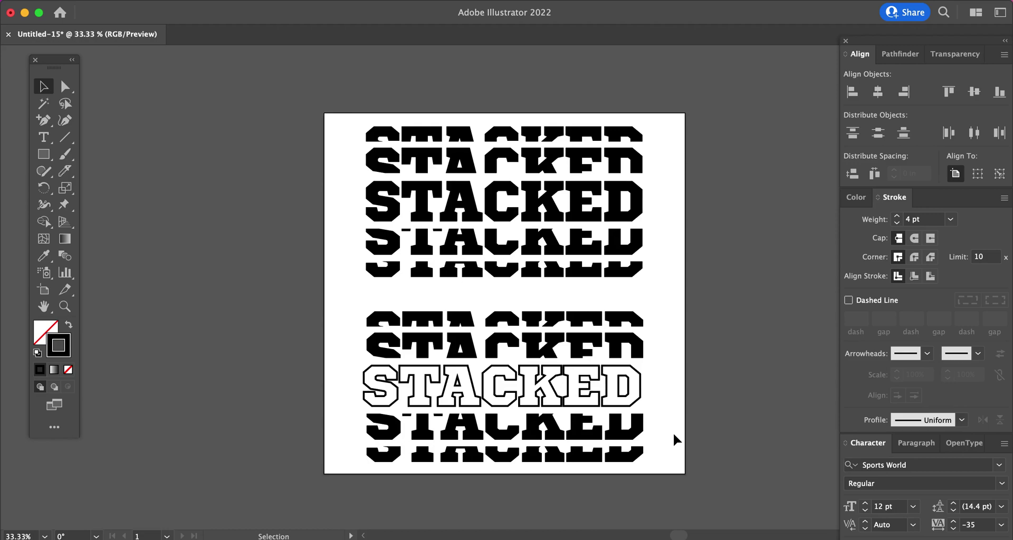
{"action": "scroll", "coordinate": [312, 319], "scroll_direction": "down", "scroll_amount": 1}
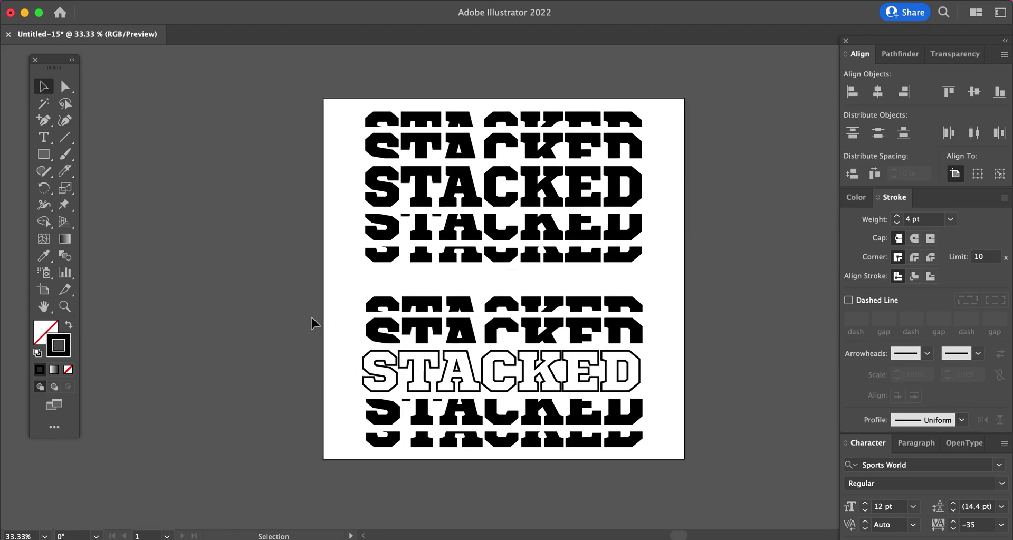
{"action": "left_click", "coordinate": [431, 372]}
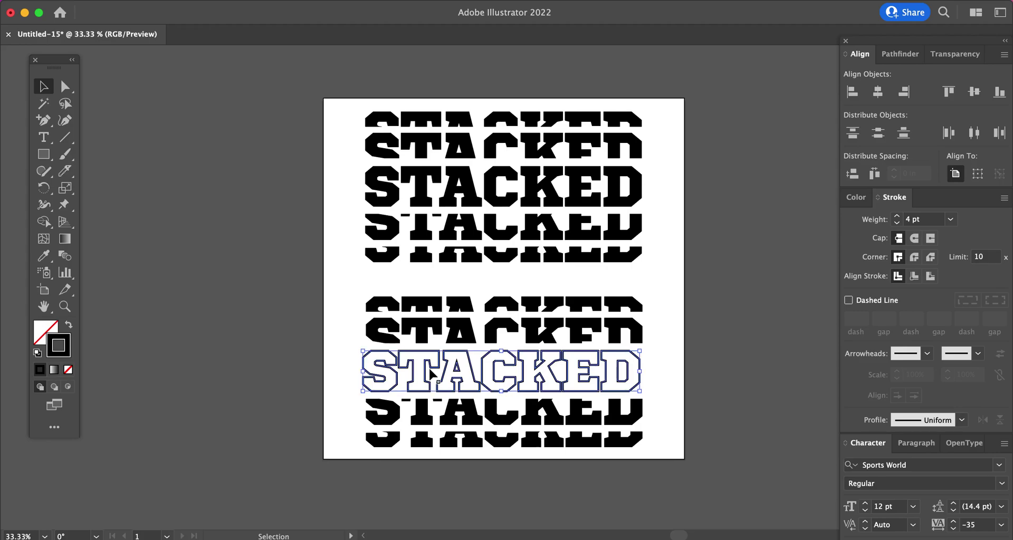
{"action": "key", "text": "ctrl+equal"}
{"action": "key", "text": "ctrl+equal"}
{"action": "key", "text": "ctrl+equal"}
{"action": "key", "text": "ctrl+equal"}
{"action": "key", "text": "ctrl+equal"}
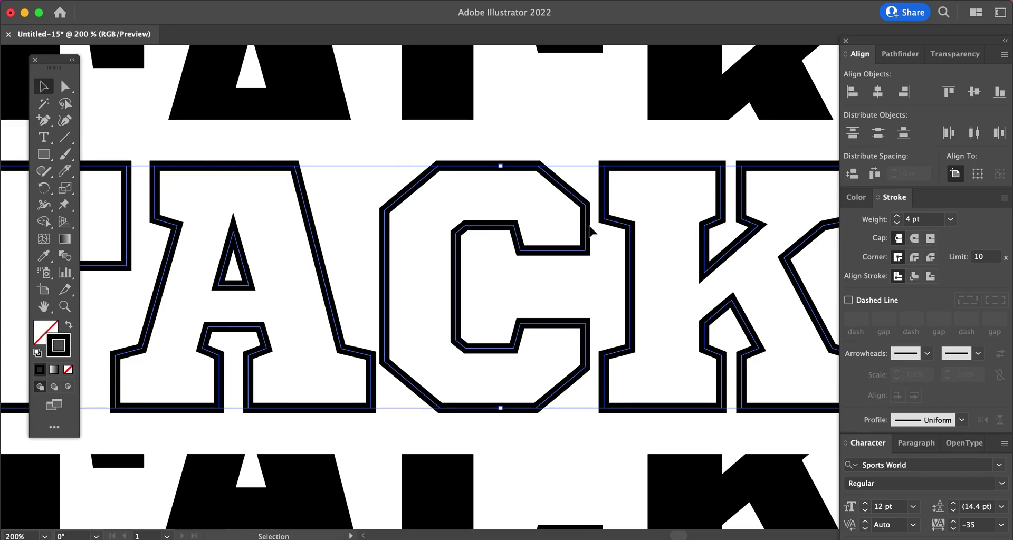
{"action": "left_click", "coordinate": [334, 423]}
{"action": "left_click", "coordinate": [370, 410]}
- Release the outlined row's compound path and select the C on its own
{"action": "left_click", "coordinate": [277, 174]}
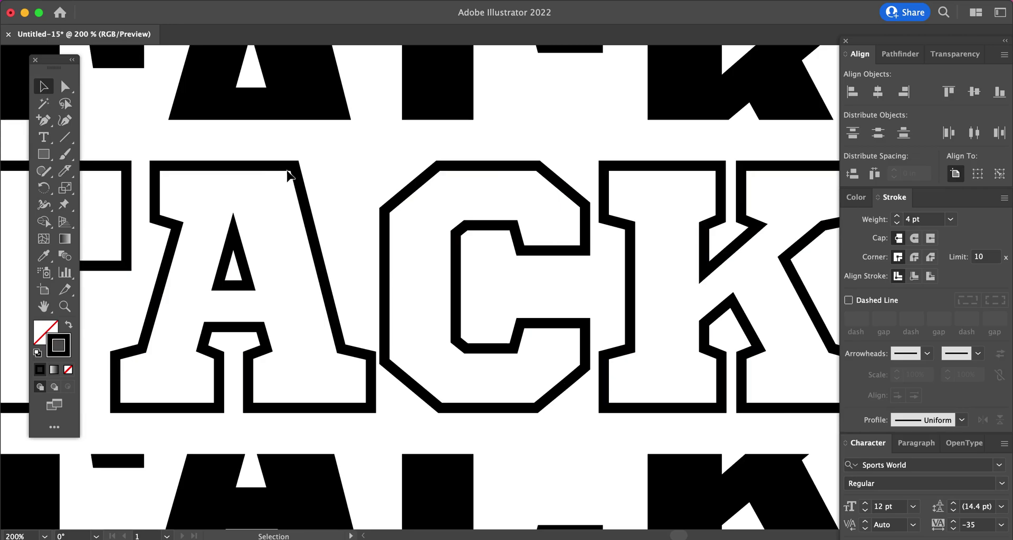
{"action": "left_click", "coordinate": [377, 273]}
{"action": "right_click", "coordinate": [376, 272]}
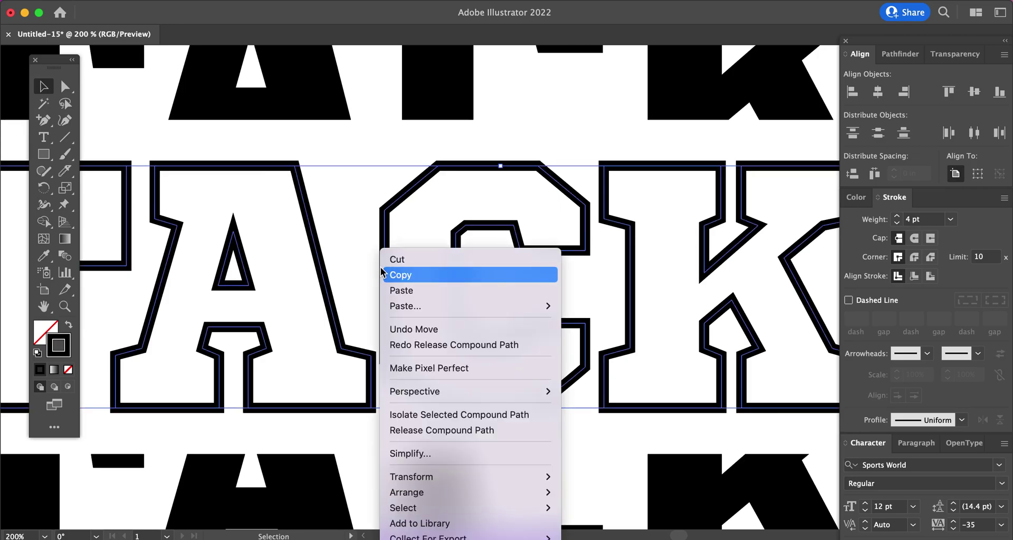
{"action": "left_click", "coordinate": [429, 432]}
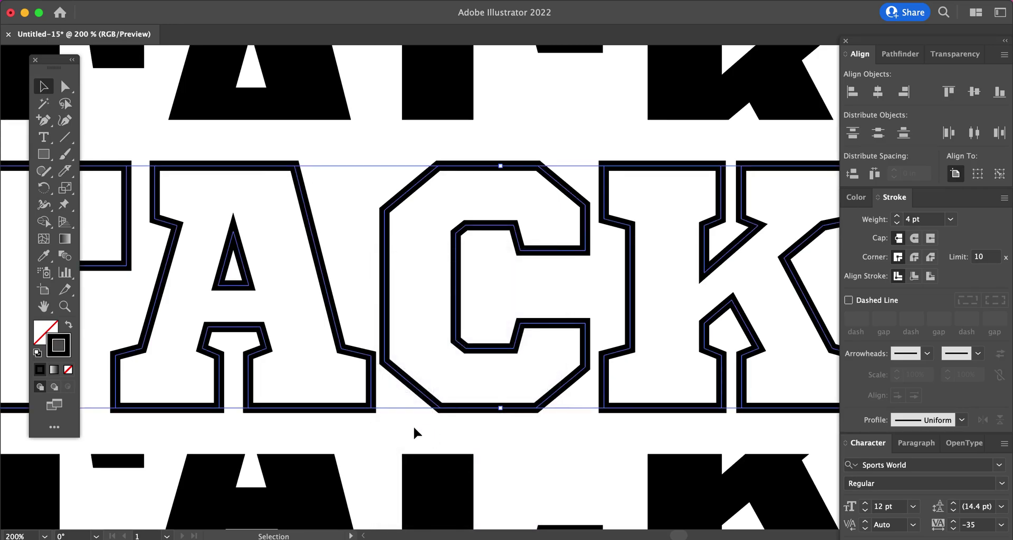
{"action": "left_click", "coordinate": [414, 428]}
{"action": "left_click", "coordinate": [383, 291]}
- Expand the middle row's outlined letters into shapes with Fill and Stroke checked
{"action": "scroll", "coordinate": [253, 306], "scroll_direction": "left", "scroll_amount": 2}
{"action": "key", "text": "super+minus"}
{"action": "key", "text": "super+minus"}
{"action": "key", "text": "super+minus"}
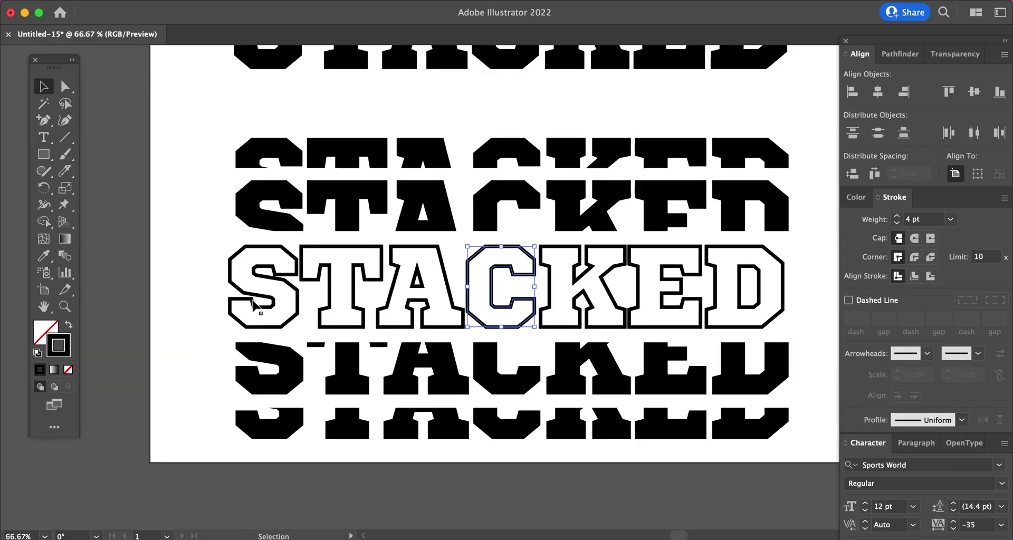
{"action": "left_click_drag", "start_coordinate": [755, 330], "coordinate": [754, 329]}
{"action": "left_click", "coordinate": [223, 1]}
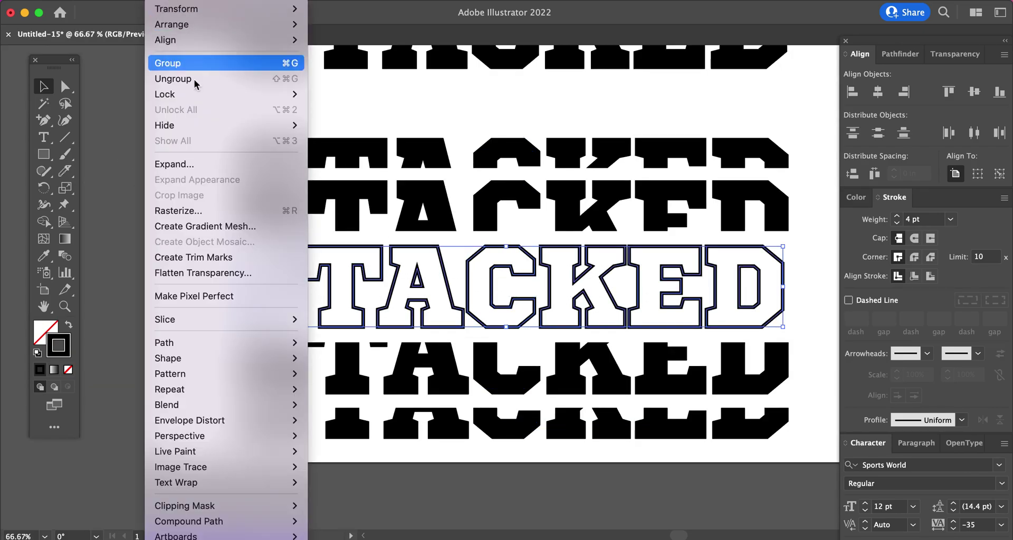
{"action": "left_click", "coordinate": [185, 168]}
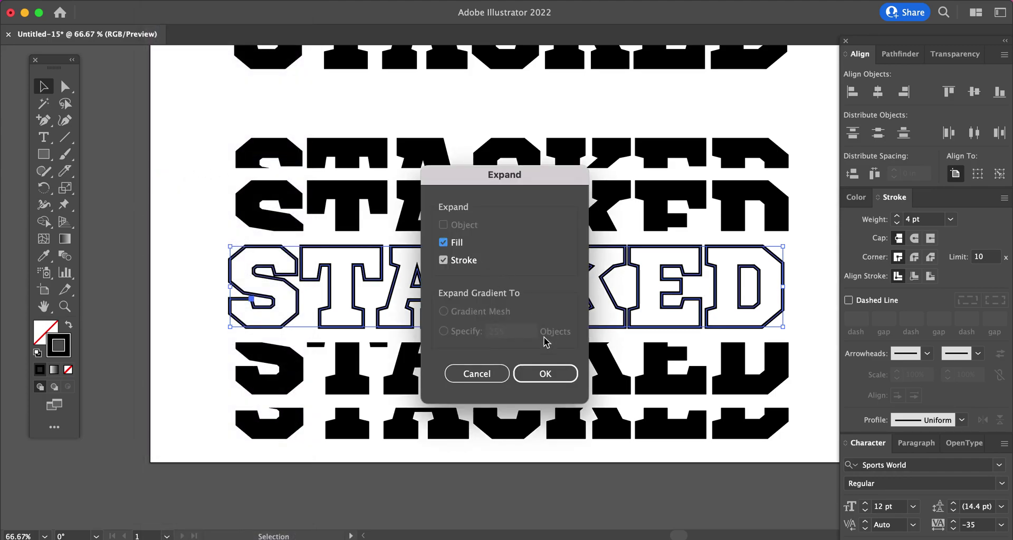
{"action": "left_click", "coordinate": [530, 375]}
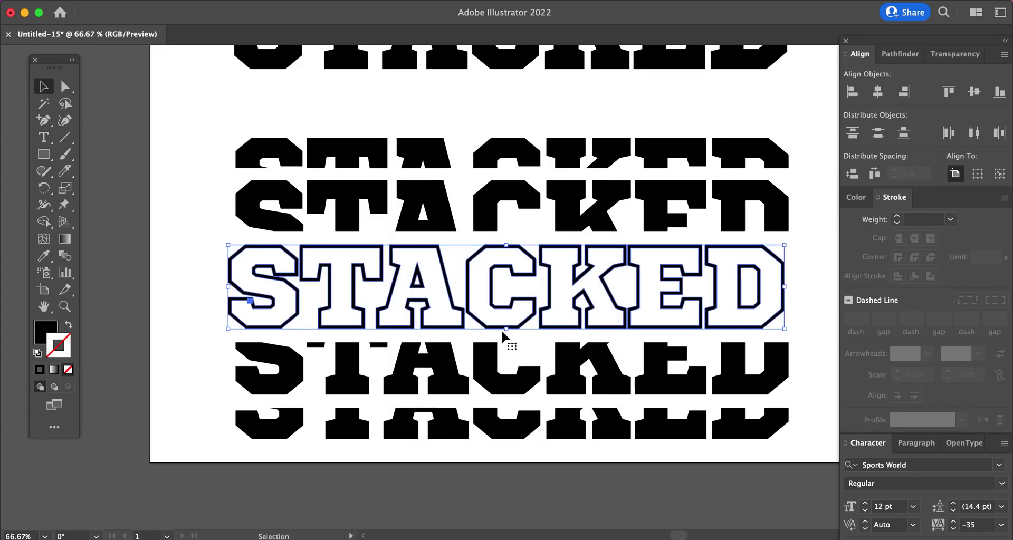
- Inspect the expanded C outline up close, then return to the full-artboard view
{"action": "key", "text": "super+equal"}
{"action": "key", "text": "super+equal"}
{"action": "key", "text": "super+equal"}
{"action": "key", "text": "super+equal"}
{"action": "key", "text": "super+equal"}
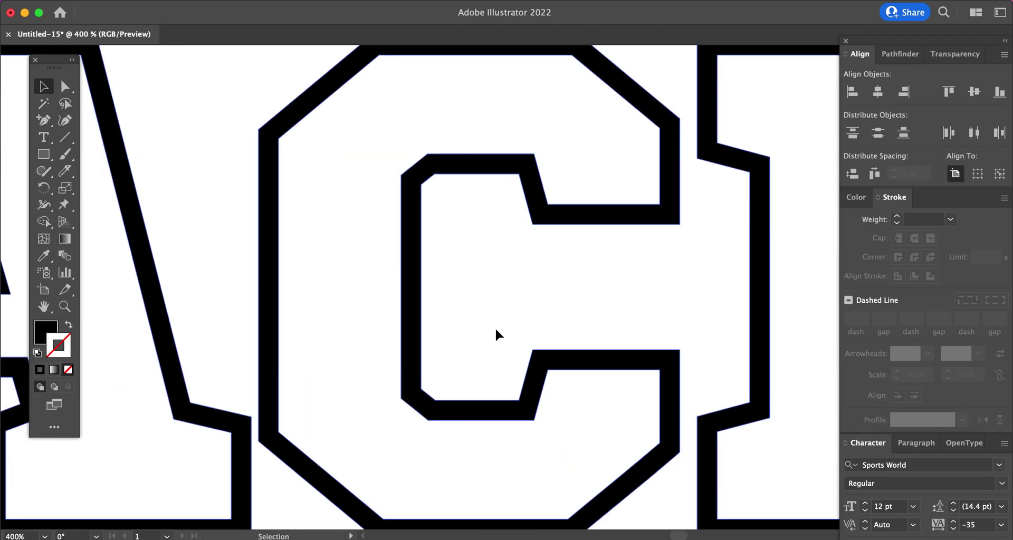
{"action": "left_click", "coordinate": [495, 327]}
{"action": "left_click", "coordinate": [417, 267]}
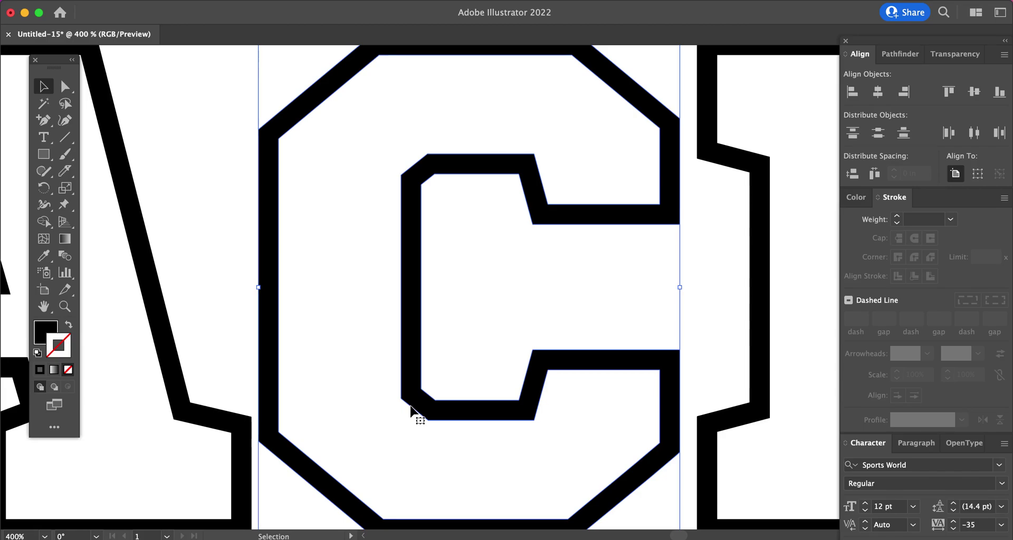
{"action": "key", "text": "super+minus"}
{"action": "key", "text": "super+minus"}
{"action": "key", "text": "super+minus"}
{"action": "key", "text": "super+minus"}
{"action": "key", "text": "super+minus"}
{"action": "key", "text": "super+minus"}
{"action": "key", "text": "super+minus"}
{"action": "key", "text": "super+minus"}
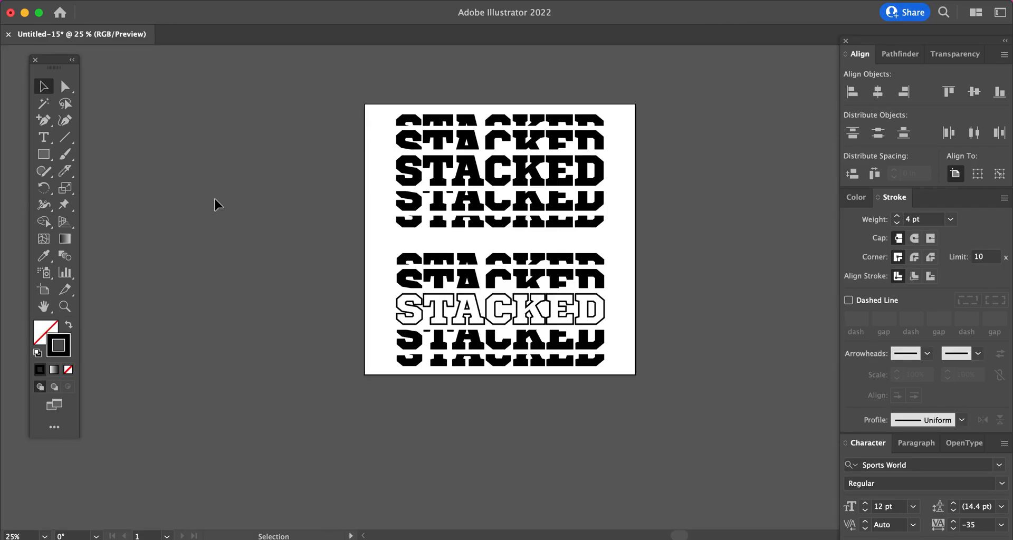